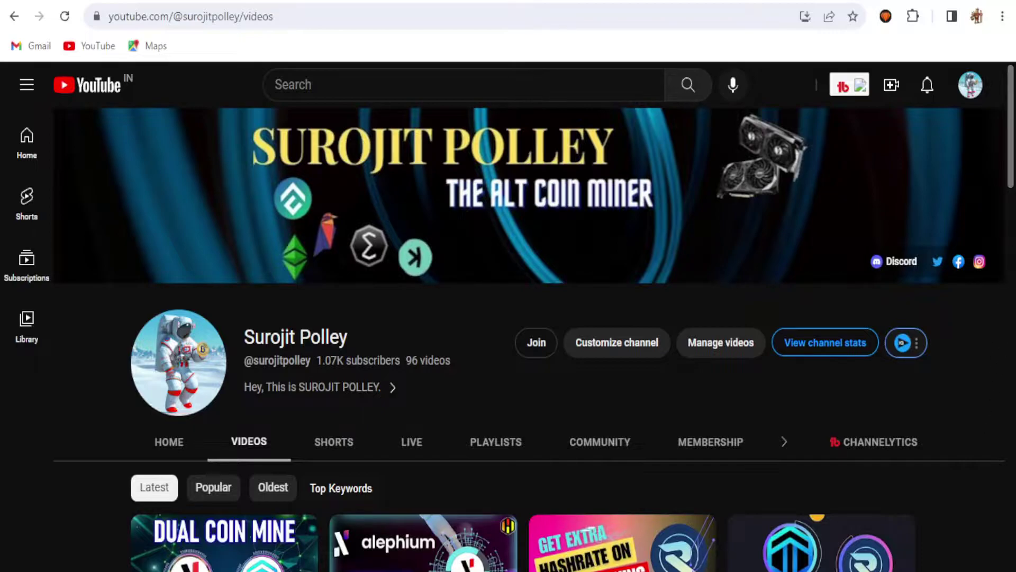
Step: Scroll down through the channel's uploaded mining videos on the Videos tab
{"action": "scroll", "coordinate": [994, 356], "scroll_direction": "down", "scroll_amount": 2}
{"action": "scroll", "coordinate": [1014, 168], "scroll_direction": "down", "scroll_amount": 2}
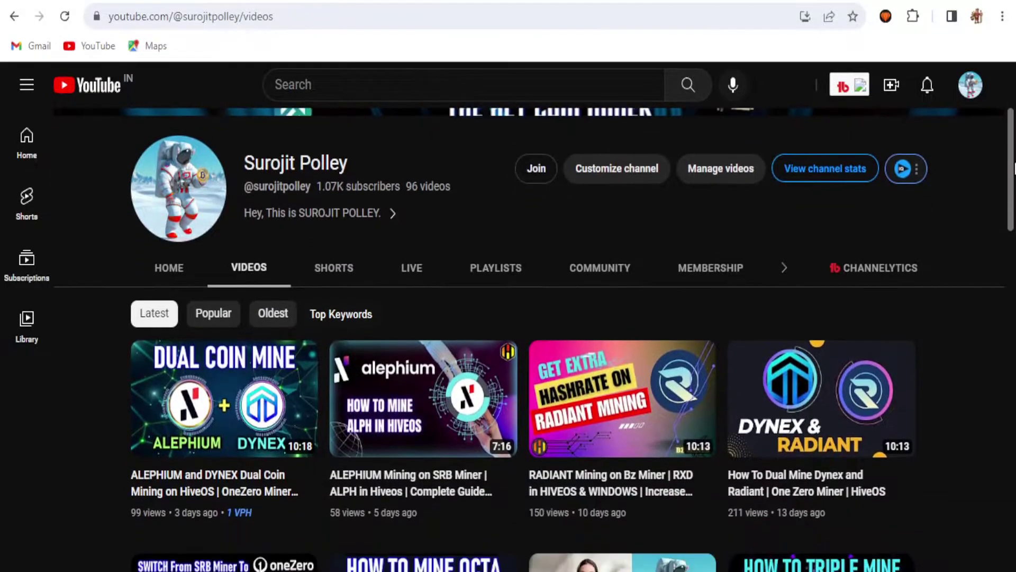
{"action": "scroll", "coordinate": [1015, 168], "scroll_direction": "down", "scroll_amount": 3}
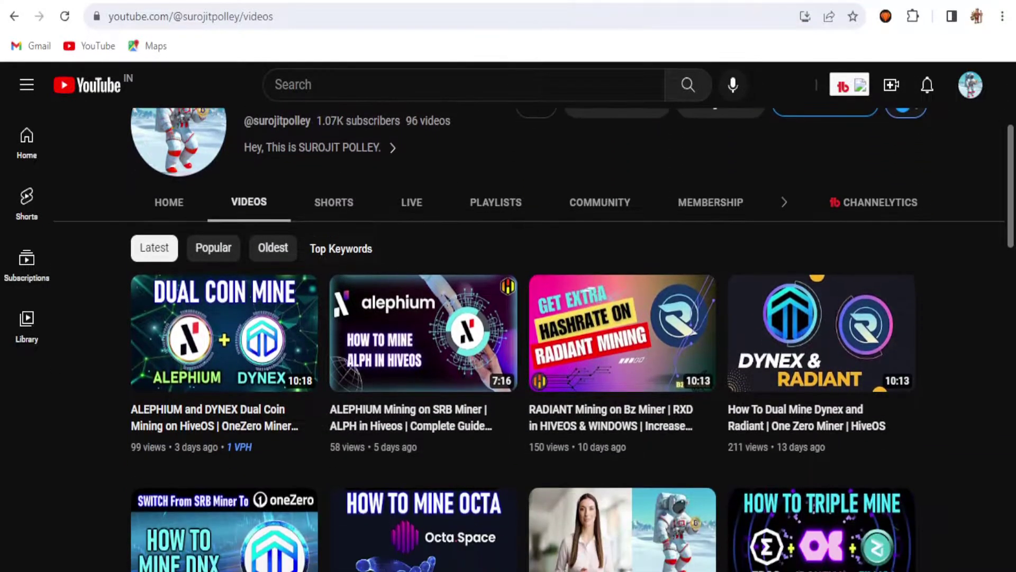
{"action": "scroll", "coordinate": [1015, 169], "scroll_direction": "down", "scroll_amount": 1}
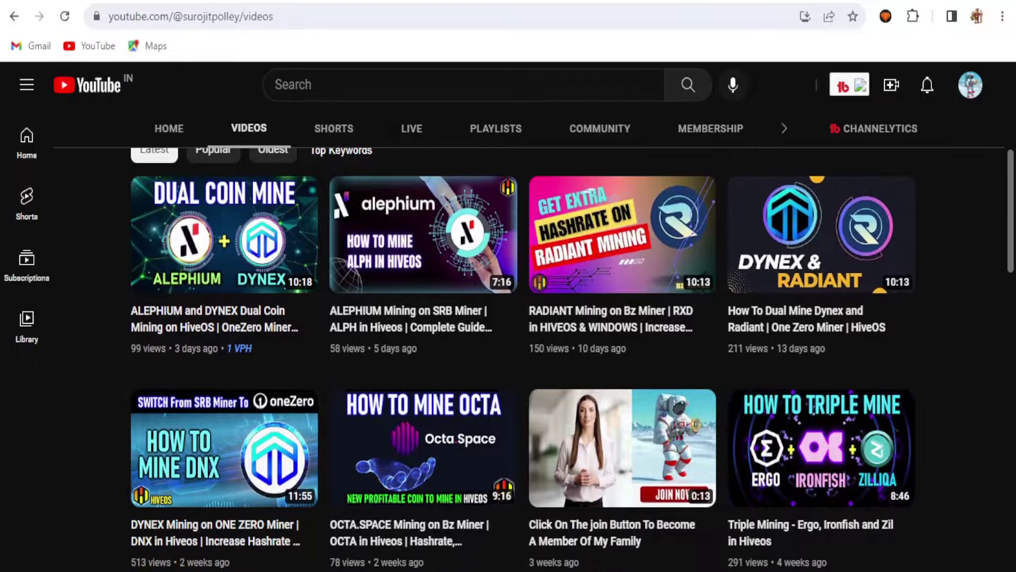
{"action": "scroll", "coordinate": [572, 360], "scroll_direction": "down", "scroll_amount": 1}
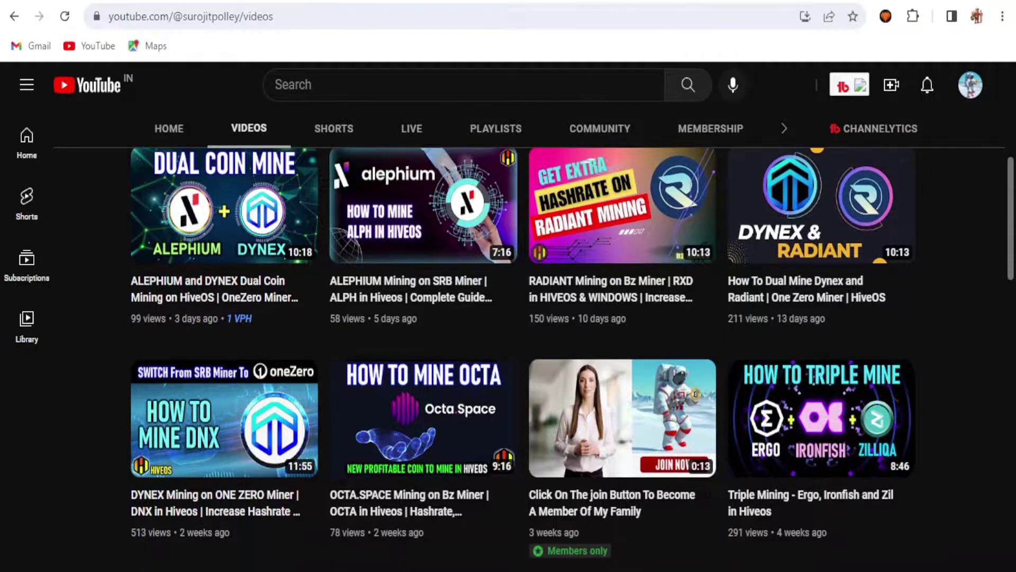
{"action": "scroll", "coordinate": [572, 349], "scroll_direction": "down", "scroll_amount": 2}
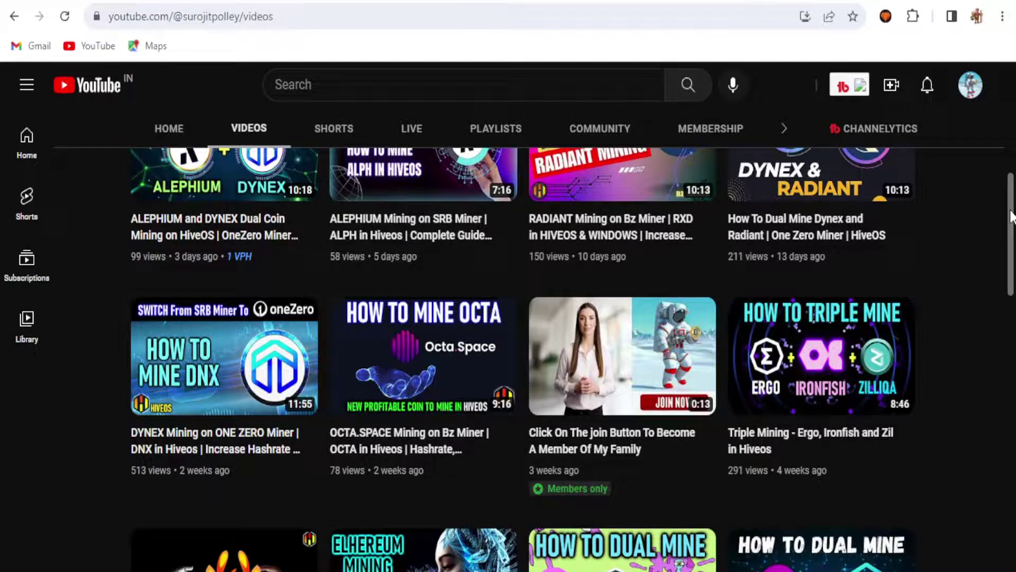
Step: Return to the top of the video list and switch to the blockchain.clore.ai tab
{"action": "left_click_drag", "start_coordinate": [1011, 217], "coordinate": [1013, 125]}
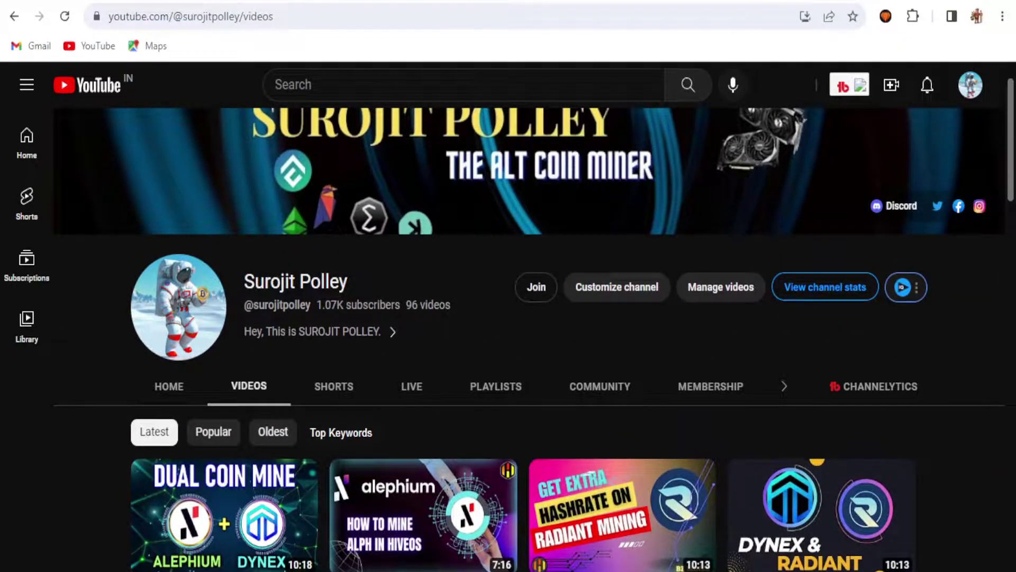
{"action": "scroll", "coordinate": [1000, 447], "scroll_direction": "up", "scroll_amount": 1}
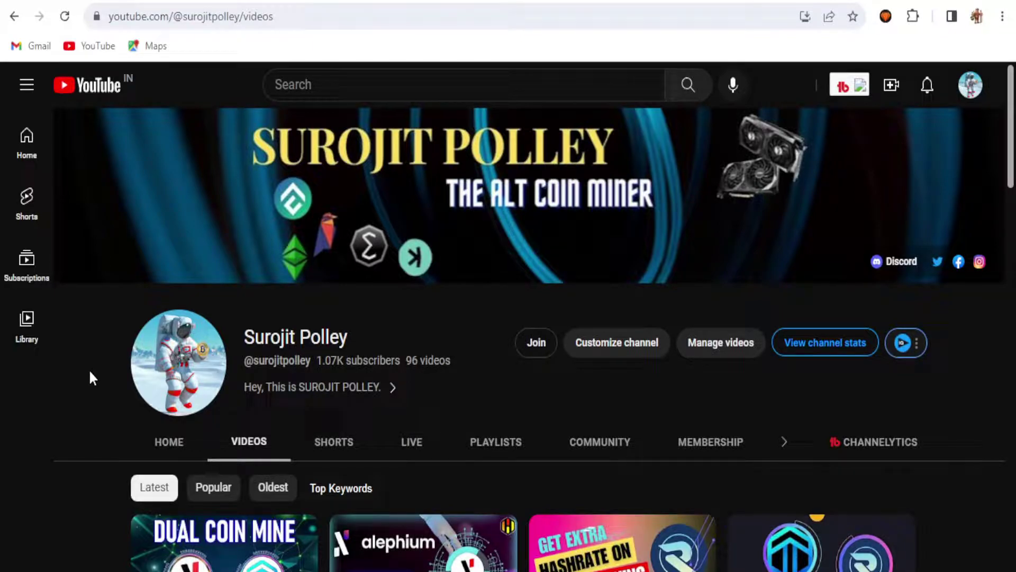
{"action": "key", "text": "ctrl+Tab"}
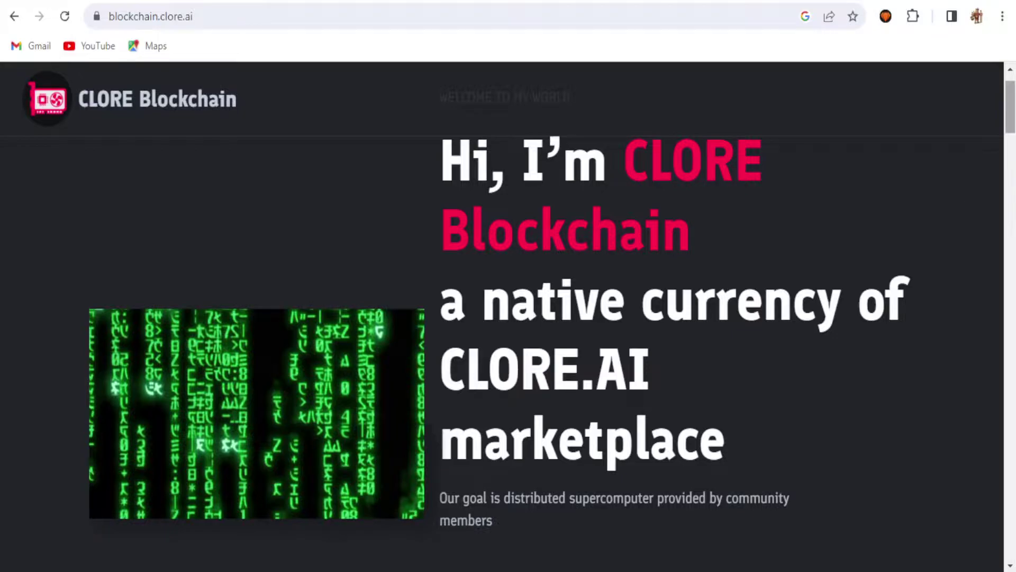
Step: Scroll past the purpose and technology sections to the Windows, Ubuntu 22.04 and Source code wallet cards
{"action": "scroll", "coordinate": [955, 198], "scroll_direction": "down", "scroll_amount": 10}
{"action": "left_click_drag", "start_coordinate": [402, 458], "coordinate": [560, 458]}
{"action": "scroll", "coordinate": [508, 317], "scroll_direction": "down", "scroll_amount": 3}
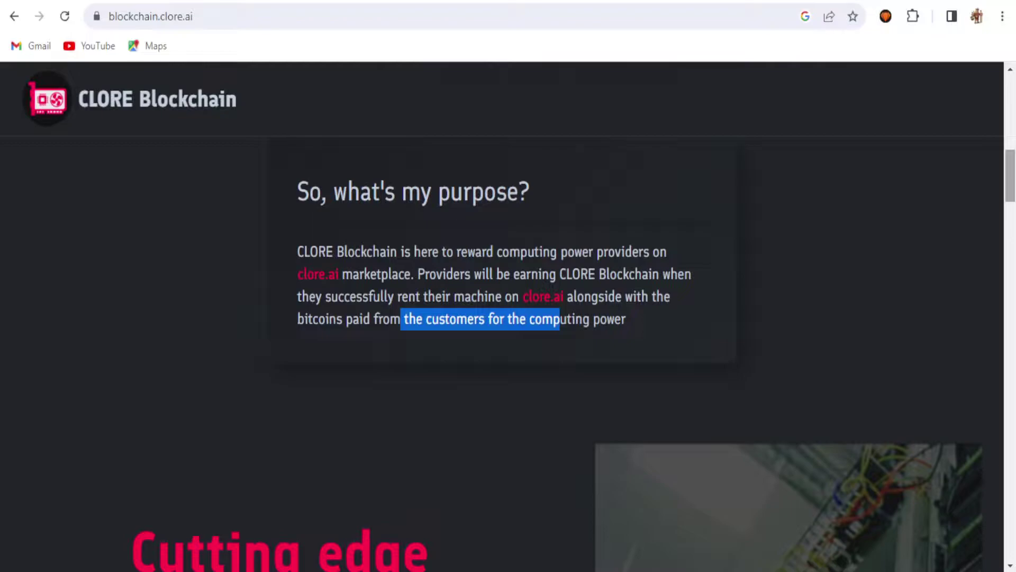
{"action": "left_click", "coordinate": [708, 311]}
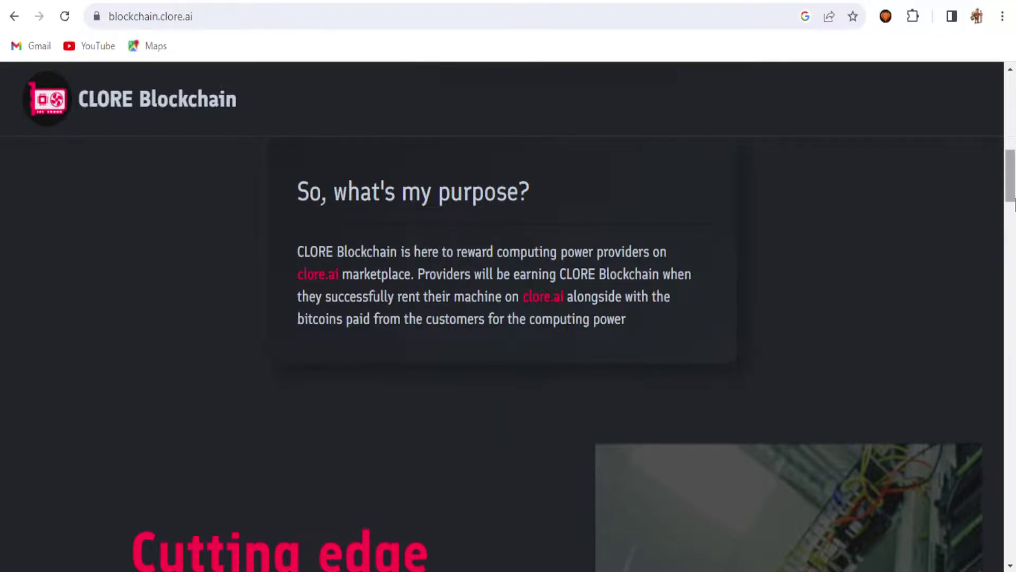
{"action": "scroll", "coordinate": [916, 280], "scroll_direction": "down", "scroll_amount": 1}
{"action": "scroll", "coordinate": [573, 344], "scroll_direction": "down", "scroll_amount": 2}
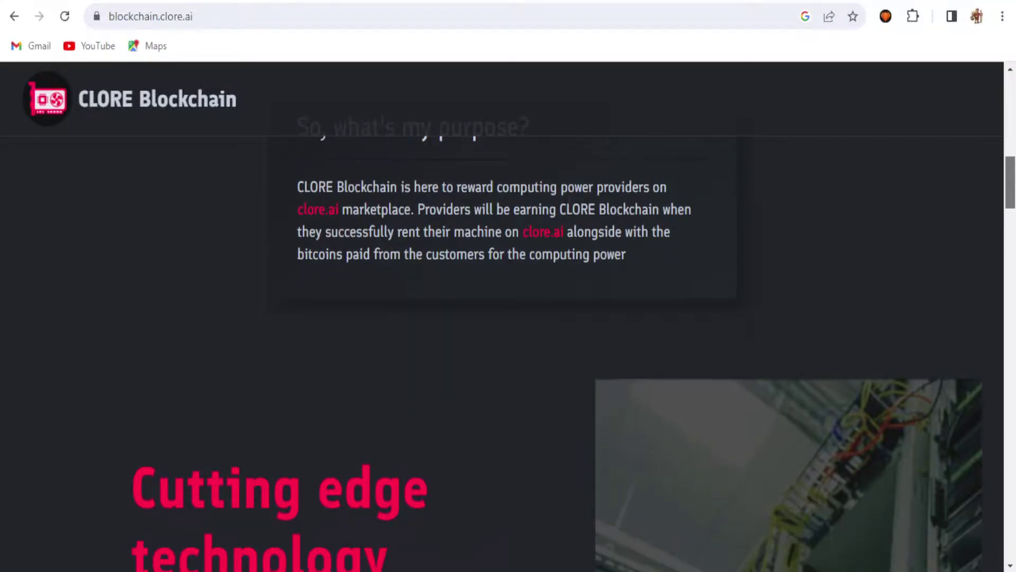
{"action": "scroll", "coordinate": [534, 317], "scroll_direction": "down", "scroll_amount": 4}
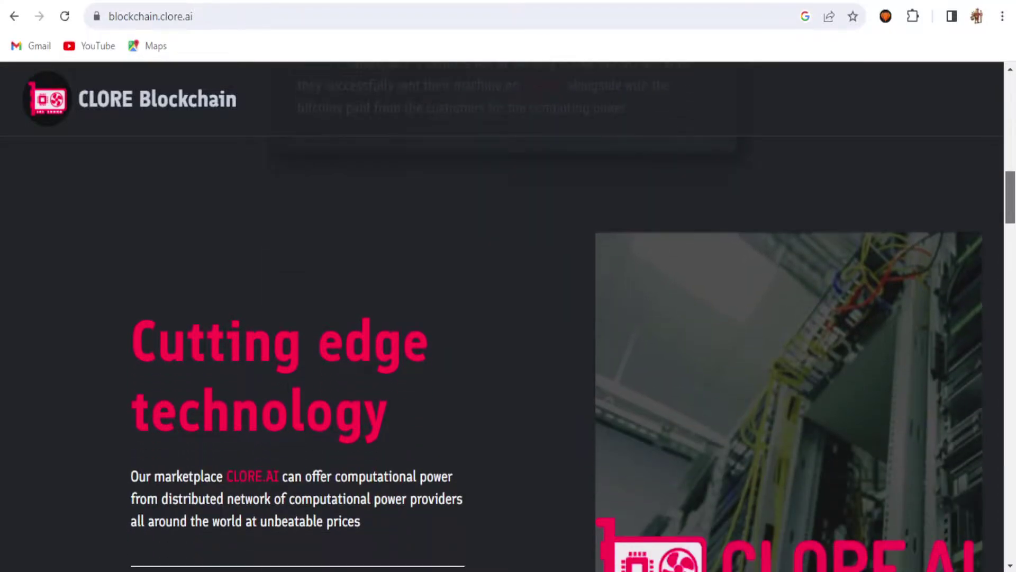
{"action": "scroll", "coordinate": [508, 317], "scroll_direction": "down", "scroll_amount": 12}
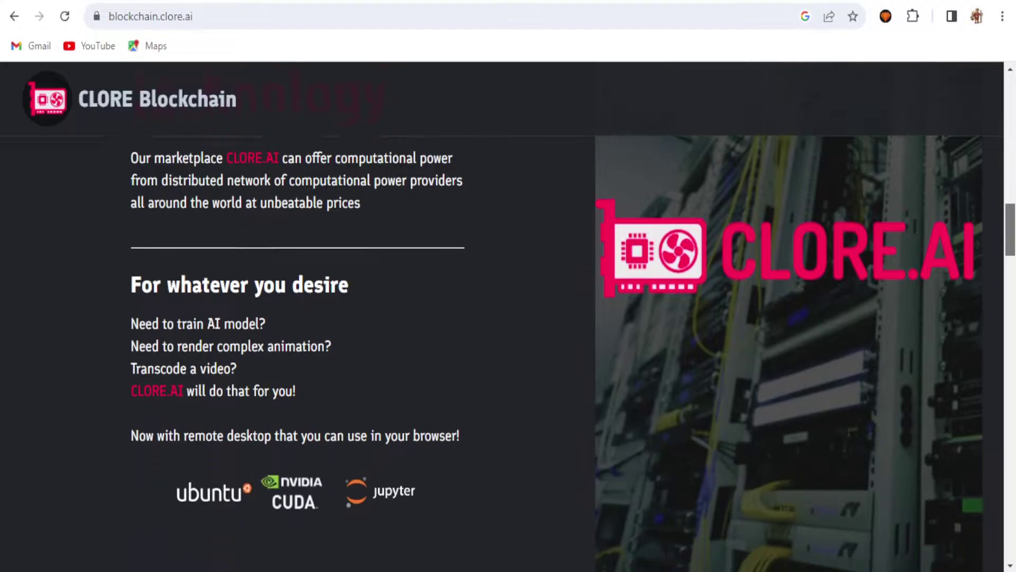
{"action": "scroll", "coordinate": [508, 318], "scroll_direction": "down", "scroll_amount": 5}
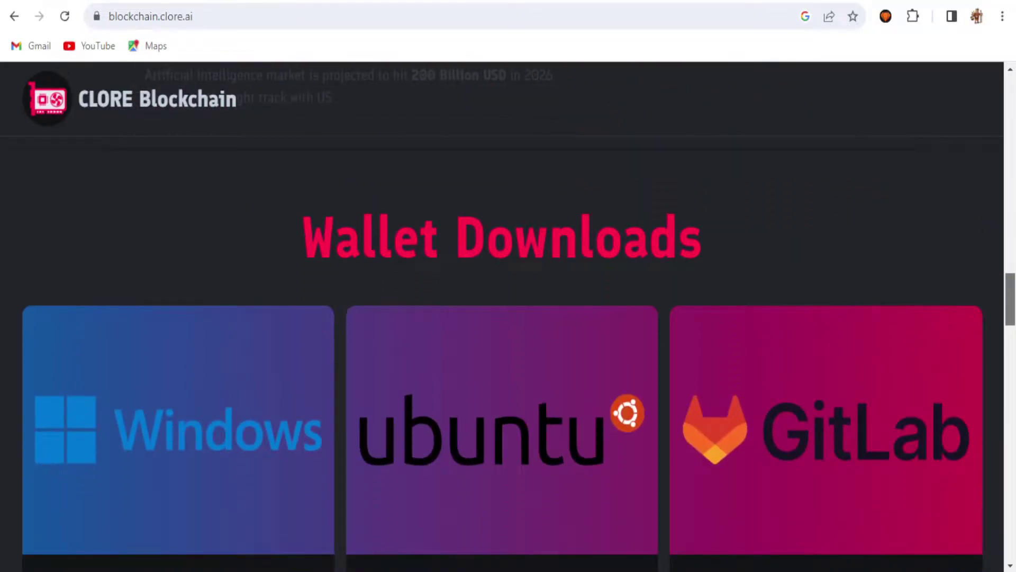
{"action": "scroll", "coordinate": [508, 317], "scroll_direction": "down", "scroll_amount": 1}
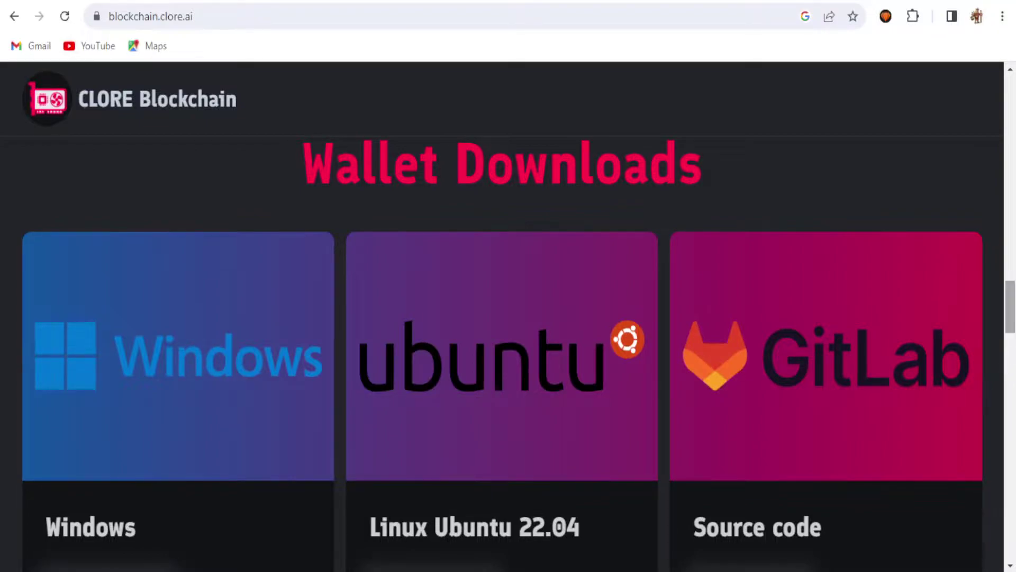
{"action": "scroll", "coordinate": [915, 324], "scroll_direction": "down", "scroll_amount": 2}
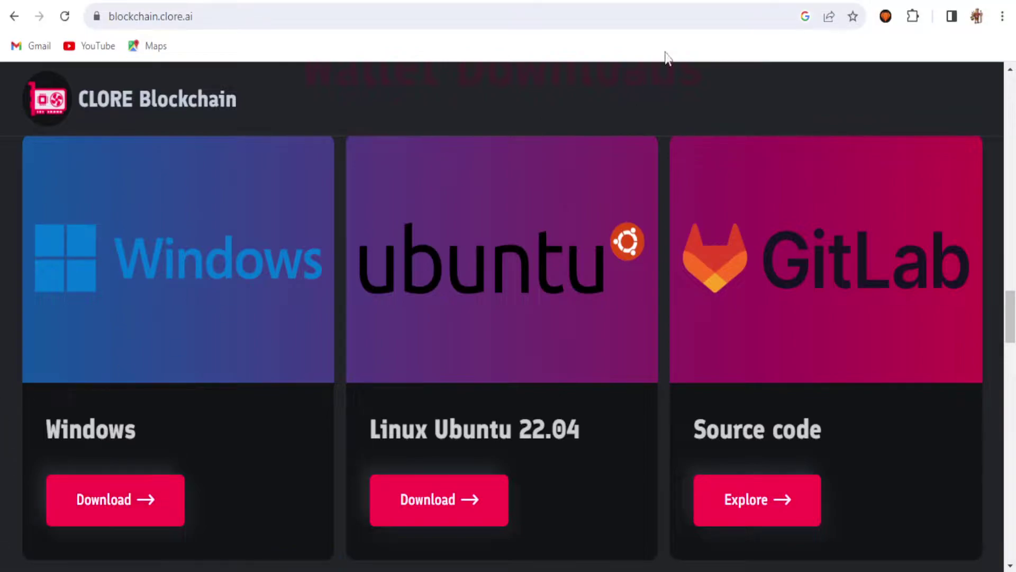
{"action": "key", "text": "ctrl+j"}
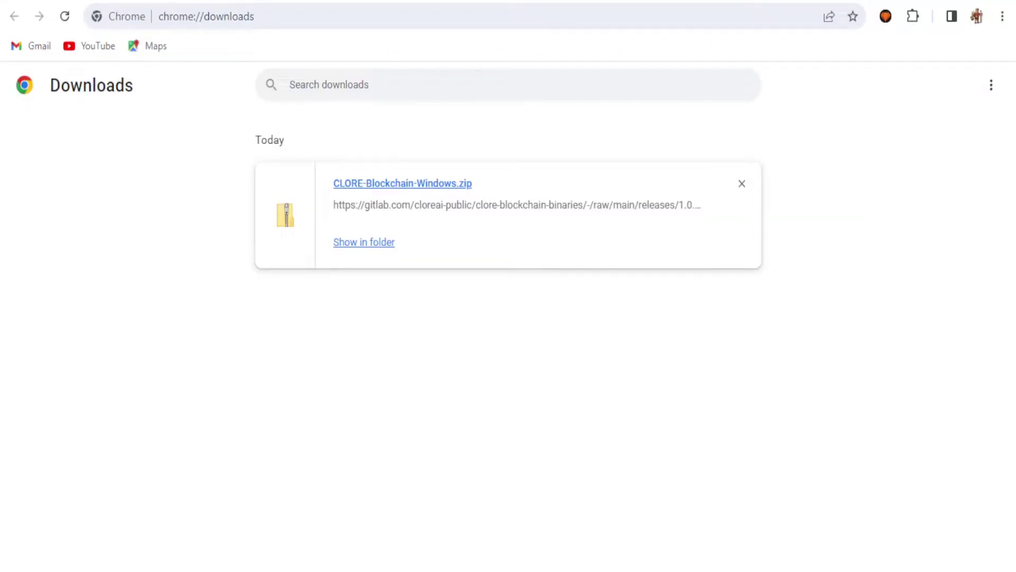
{"action": "key", "text": "ctrl+w"}
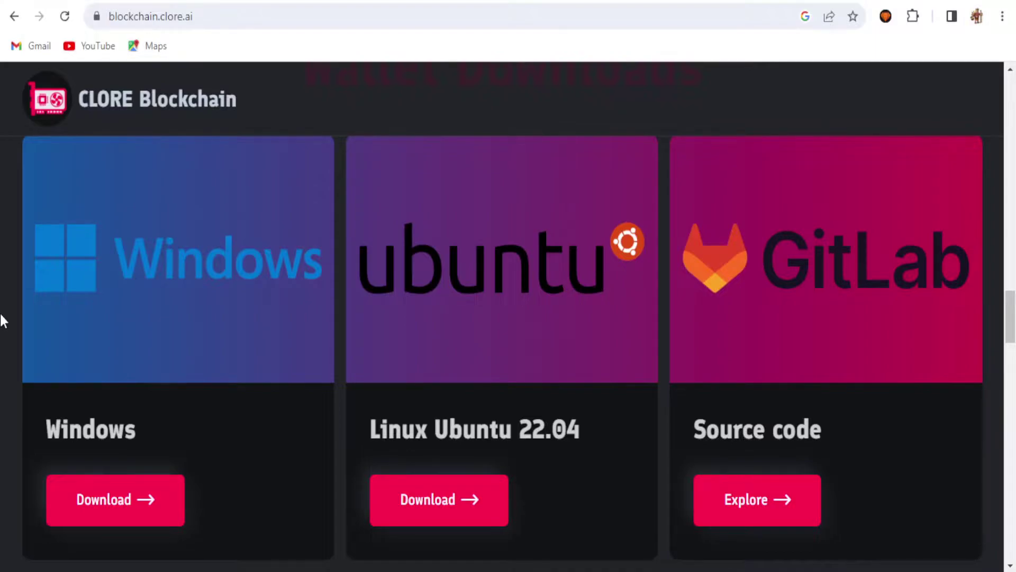
Step: Scroll through the Plans for CLORE Blockchain timeline down to the Q3 2023 owner rewards
{"action": "scroll", "coordinate": [820, 324], "scroll_direction": "down", "scroll_amount": 5}
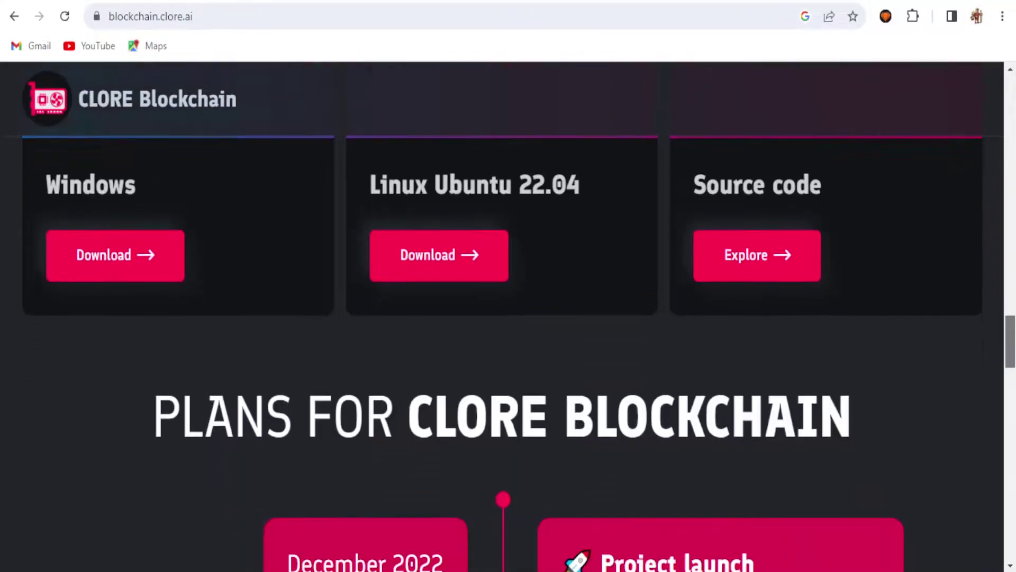
{"action": "scroll", "coordinate": [519, 333], "scroll_direction": "down", "scroll_amount": 1}
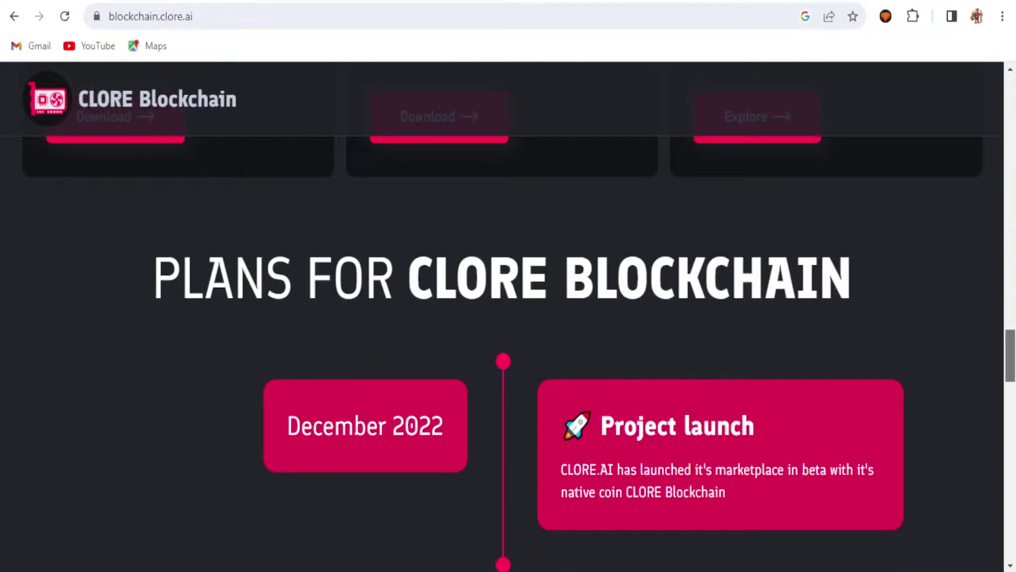
{"action": "scroll", "coordinate": [503, 318], "scroll_direction": "down", "scroll_amount": 5}
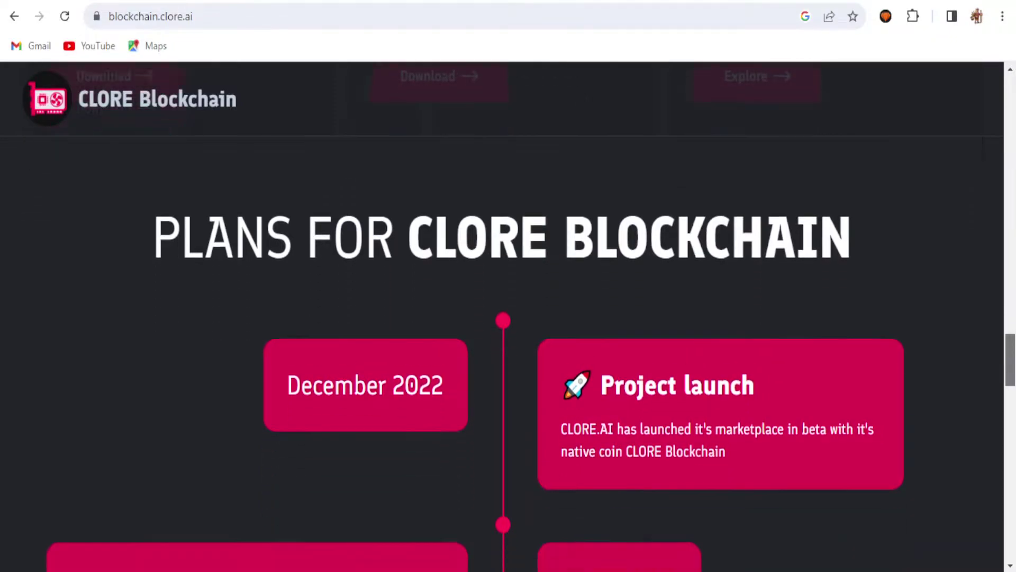
{"action": "scroll", "coordinate": [503, 318], "scroll_direction": "down", "scroll_amount": 6}
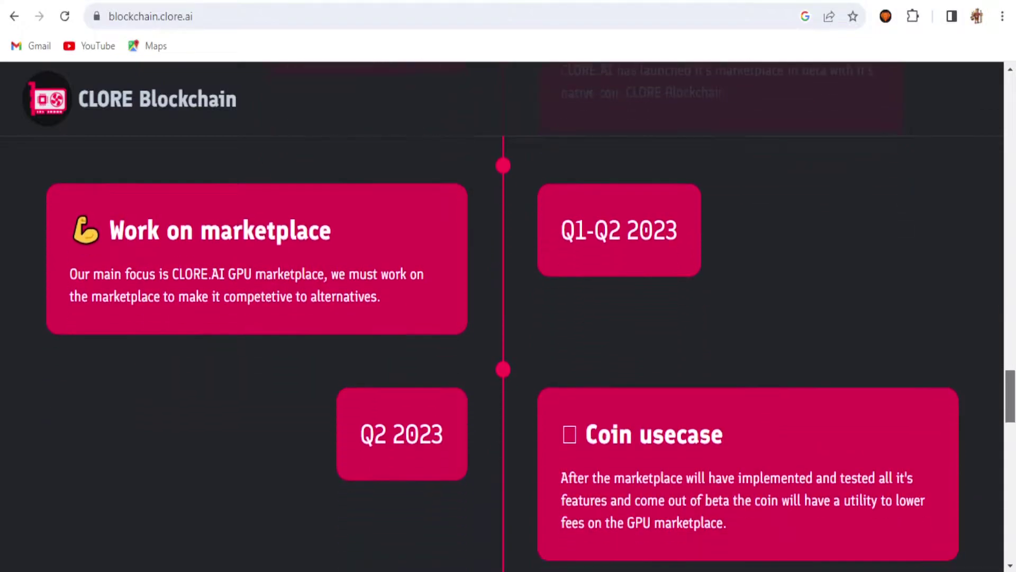
{"action": "scroll", "coordinate": [503, 318], "scroll_direction": "down", "scroll_amount": 4}
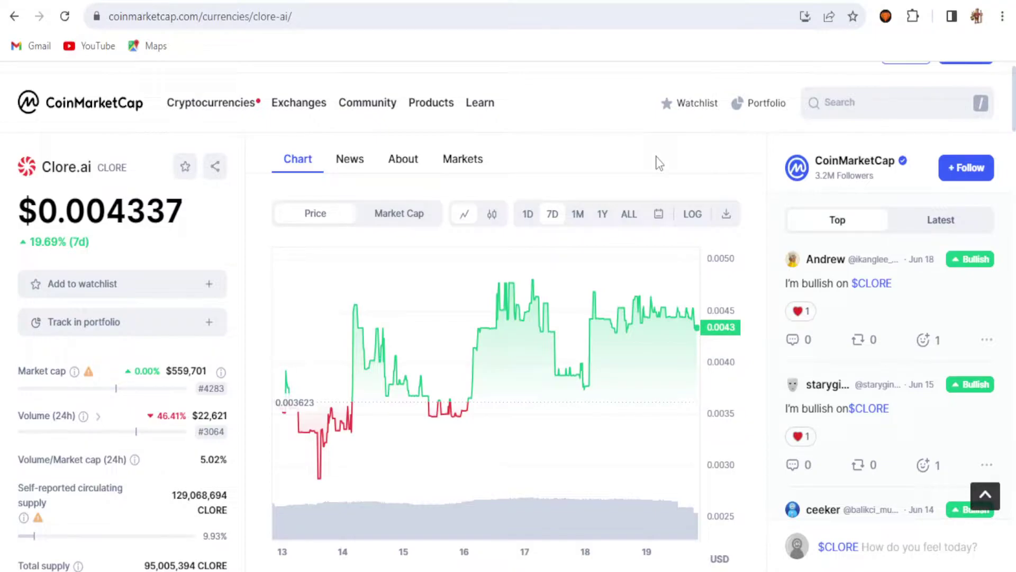
Step: Switch Clore's CoinMarketCap price chart to the 1D range
{"action": "left_click", "coordinate": [526, 215]}
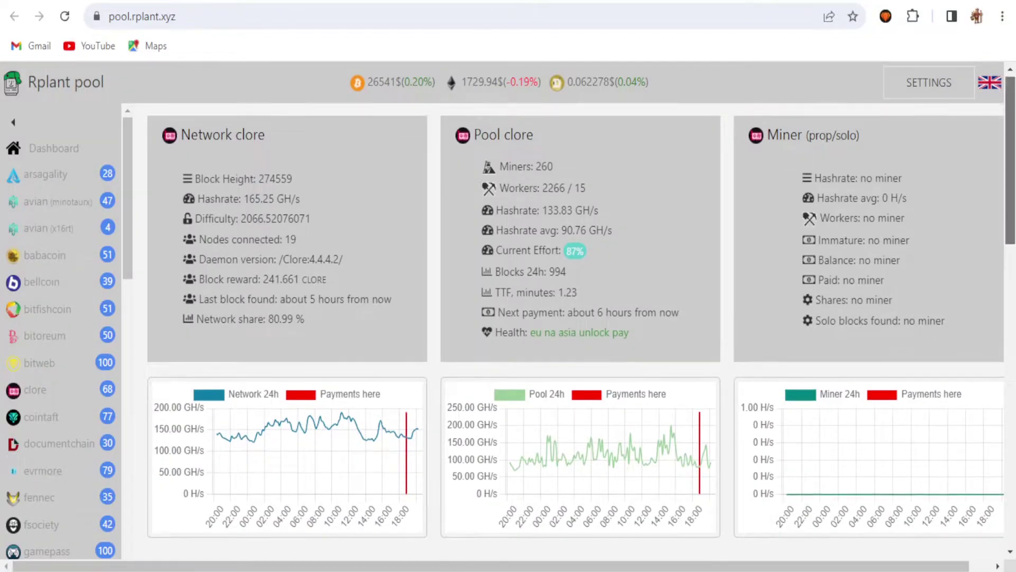
Step: Review the Miner config dropdowns, keeping Windows as the OS and Europe as the region
{"action": "scroll", "coordinate": [576, 318], "scroll_direction": "down", "scroll_amount": 3}
{"action": "scroll", "coordinate": [402, 238], "scroll_direction": "down", "scroll_amount": 3}
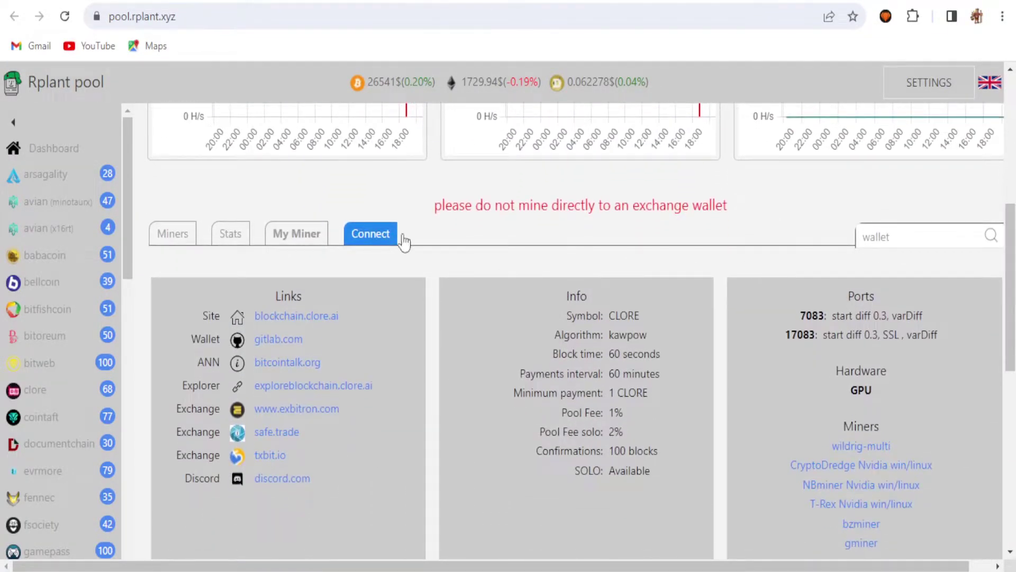
{"action": "scroll", "coordinate": [1015, 410], "scroll_direction": "down", "scroll_amount": 7}
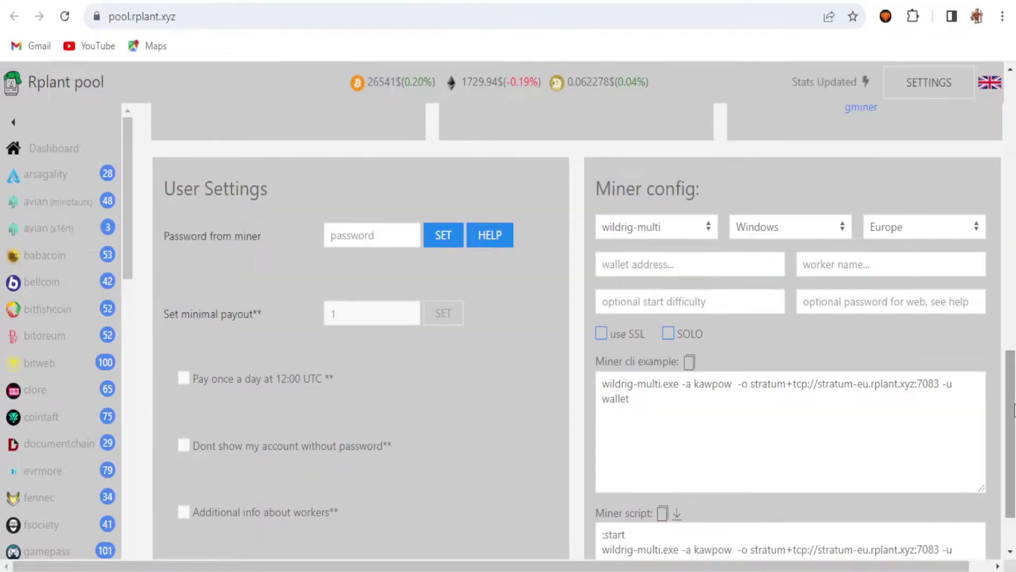
{"action": "left_click", "coordinate": [707, 227]}
{"action": "left_click", "coordinate": [709, 228]}
{"action": "left_click", "coordinate": [810, 227]}
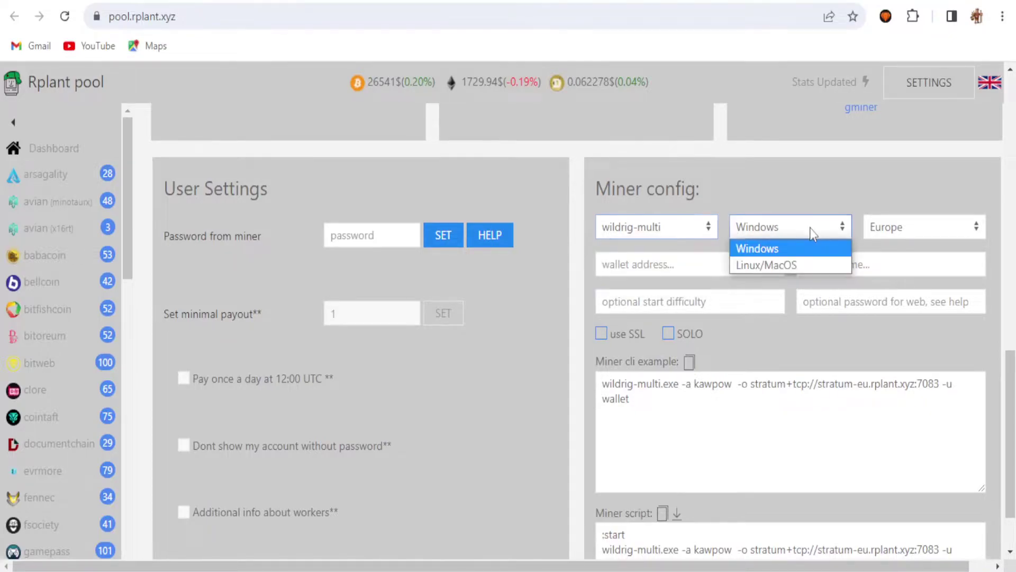
{"action": "left_click", "coordinate": [810, 227]}
{"action": "left_click", "coordinate": [933, 228]}
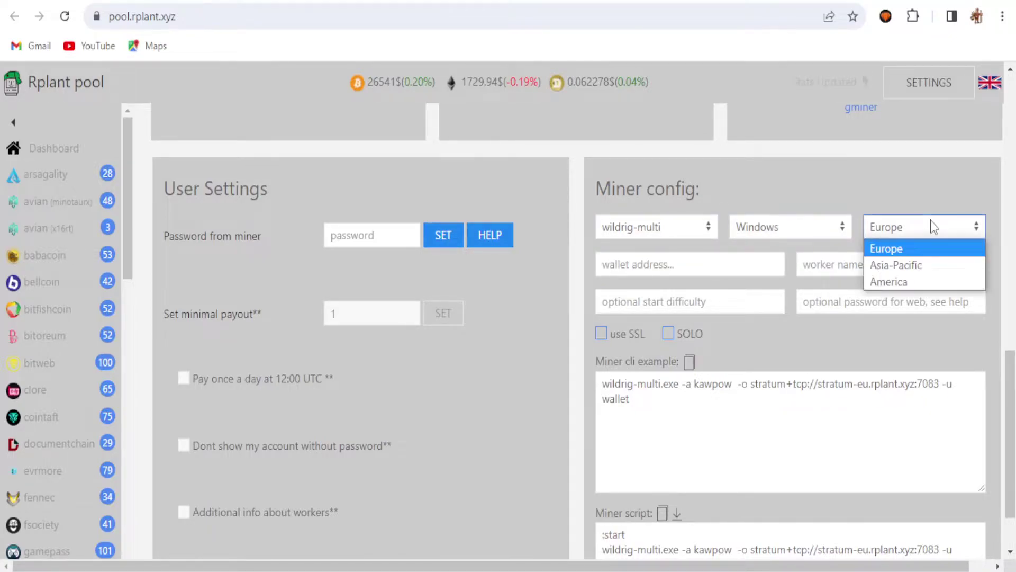
{"action": "left_click", "coordinate": [933, 226]}
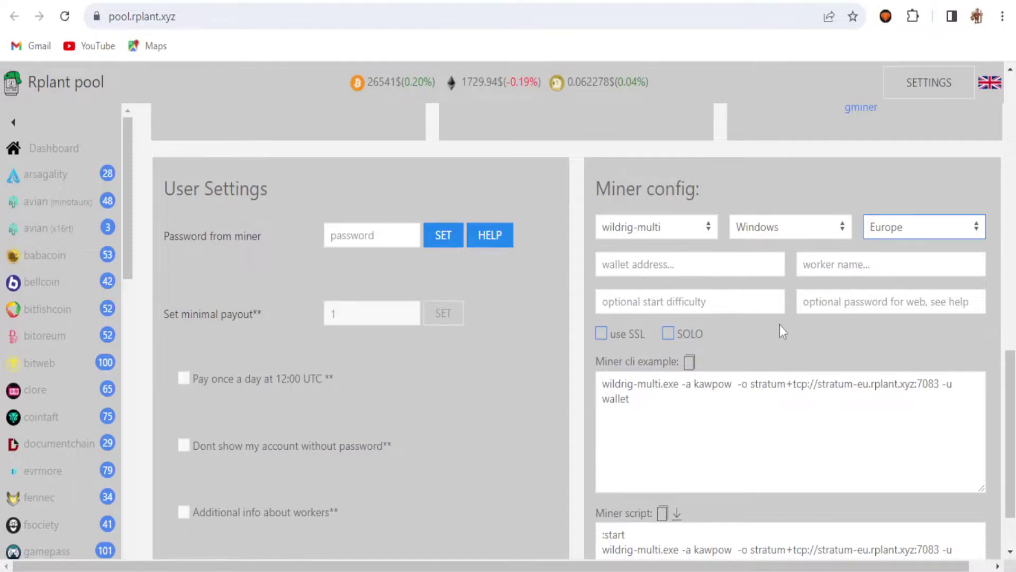
Step: Select the stratum-eu.rplant.xyz:7083 address in the Miner cli example, then go to the T-Rex releases tab
{"action": "scroll", "coordinate": [606, 298], "scroll_direction": "down", "scroll_amount": 1}
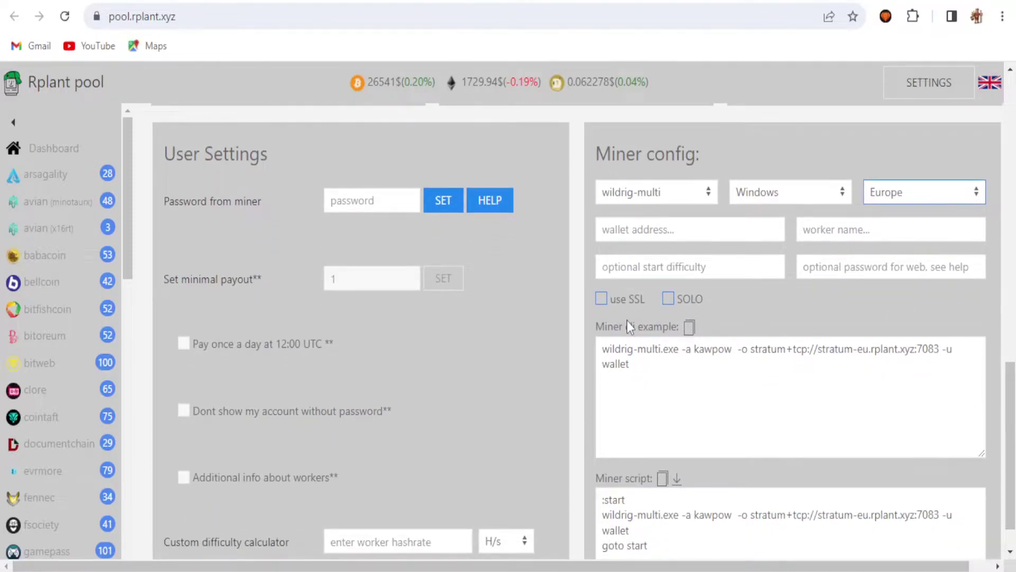
{"action": "left_click", "coordinate": [754, 351]}
{"action": "left_click_drag", "start_coordinate": [754, 351], "coordinate": [939, 351]}
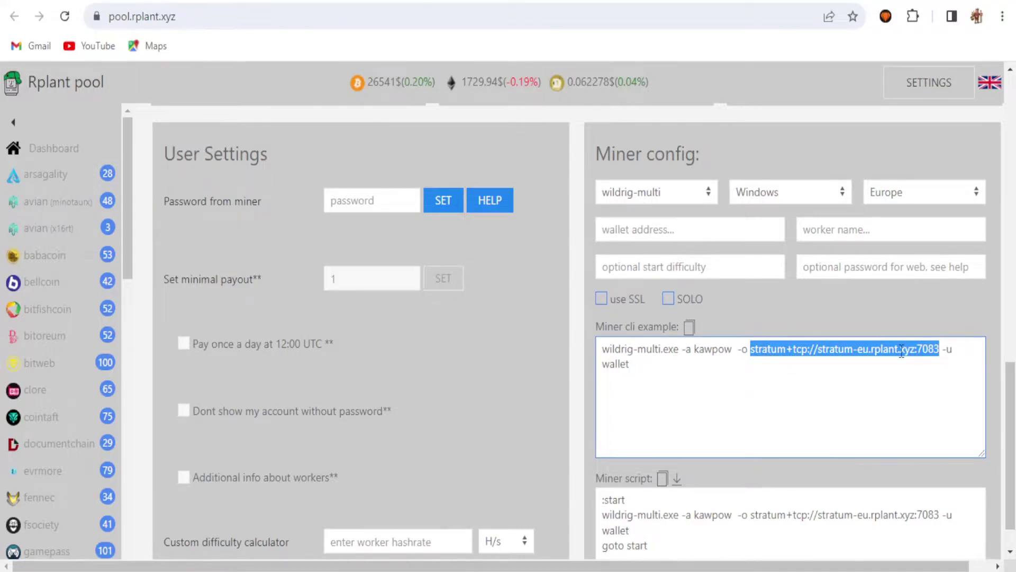
{"action": "left_click", "coordinate": [533, 2]}
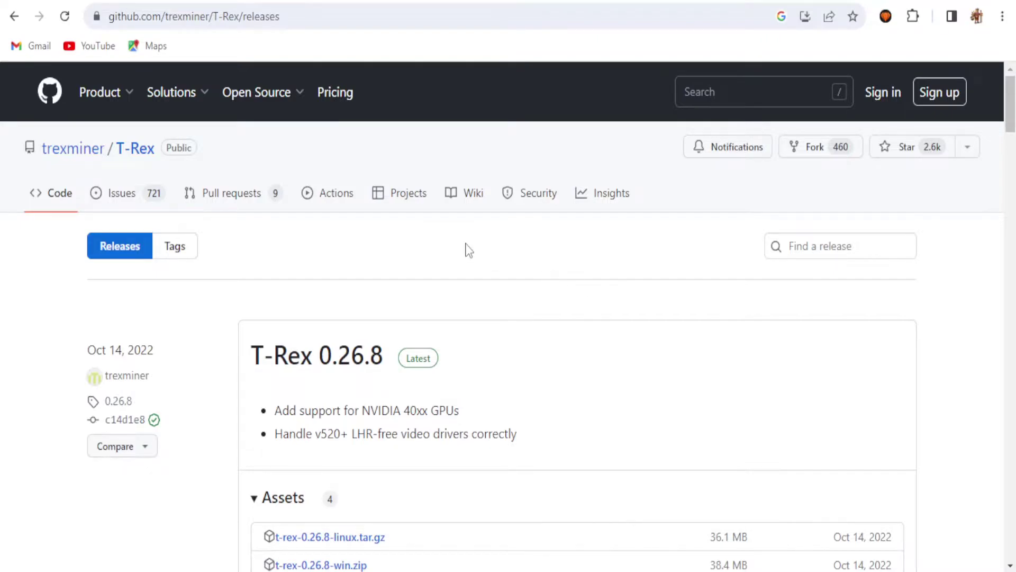
Step: After reviewing the T-Rex 0.26.8 release, switch to the HiveOS farm Wallets tab
{"action": "left_click", "coordinate": [246, 2]}
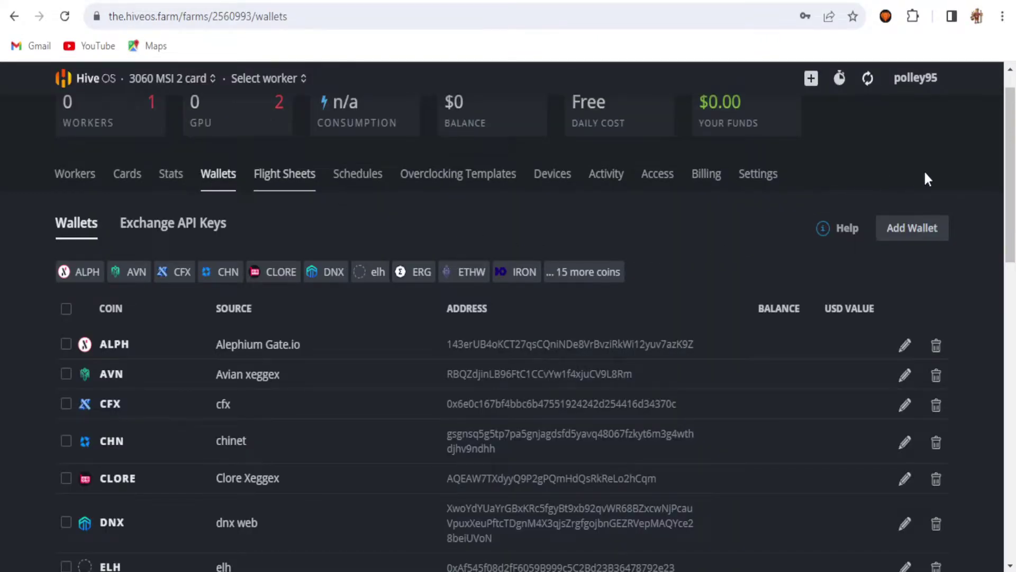
Step: Start a new wallet and choose CLORE as its coin
{"action": "scroll", "coordinate": [1012, 142], "scroll_direction": "down", "scroll_amount": 2}
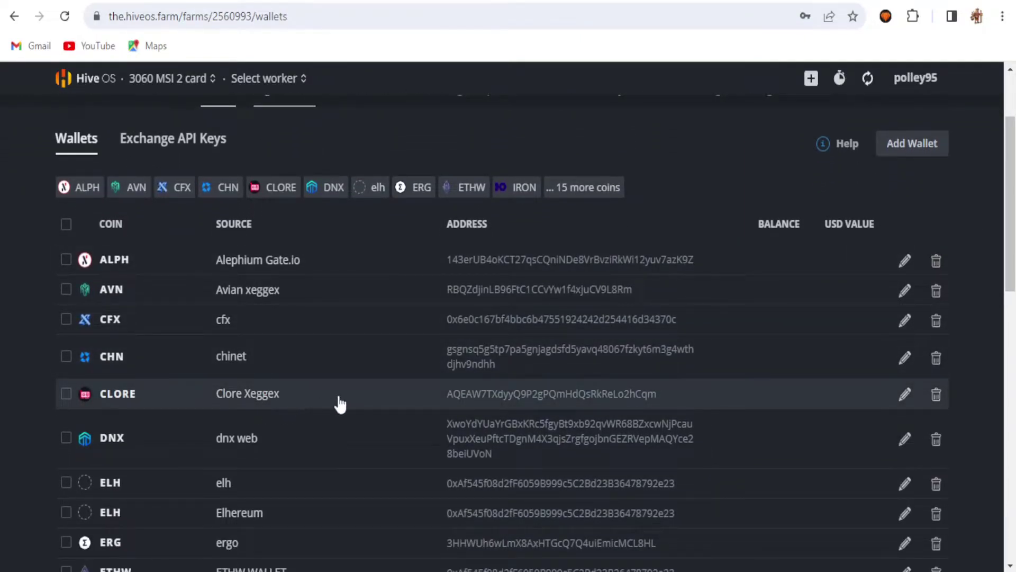
{"action": "left_click", "coordinate": [911, 140]}
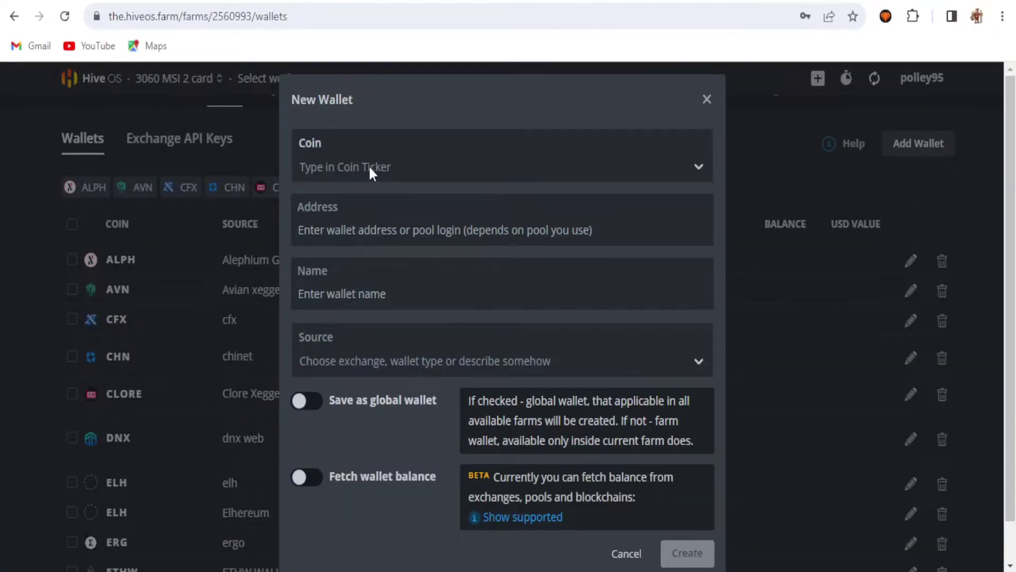
{"action": "left_click", "coordinate": [370, 167]}
{"action": "type", "text": "clore"}
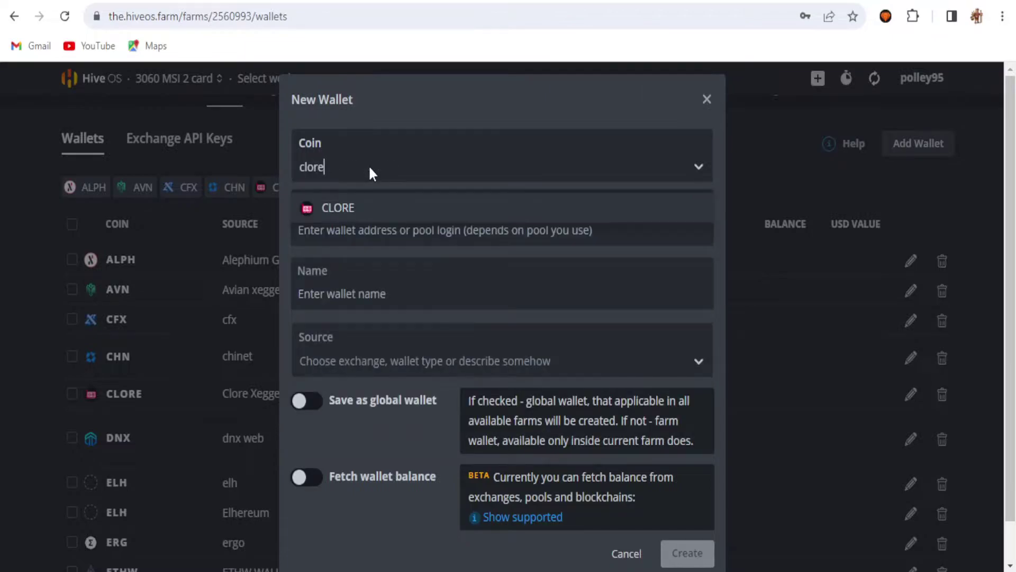
{"action": "left_click", "coordinate": [430, 206]}
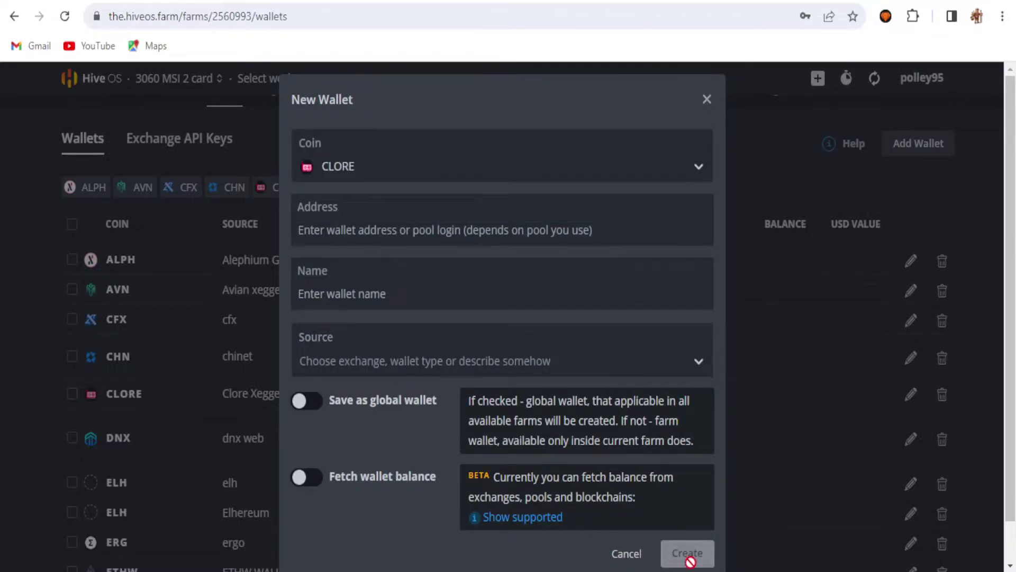
Step: Cancel the new wallet and open worker rig474590's overview
{"action": "left_click", "coordinate": [627, 554]}
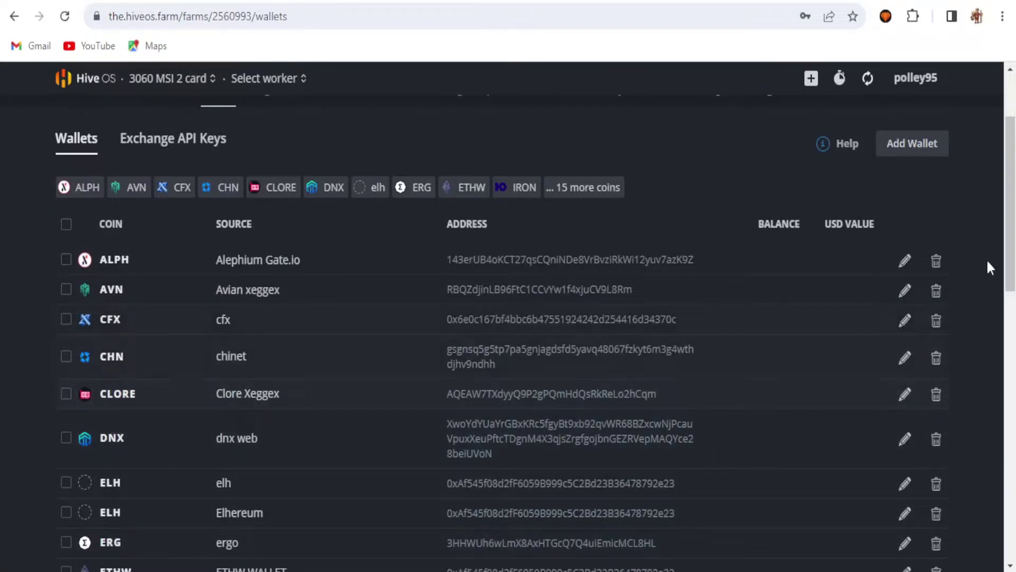
{"action": "scroll", "coordinate": [961, 280], "scroll_direction": "up", "scroll_amount": 2}
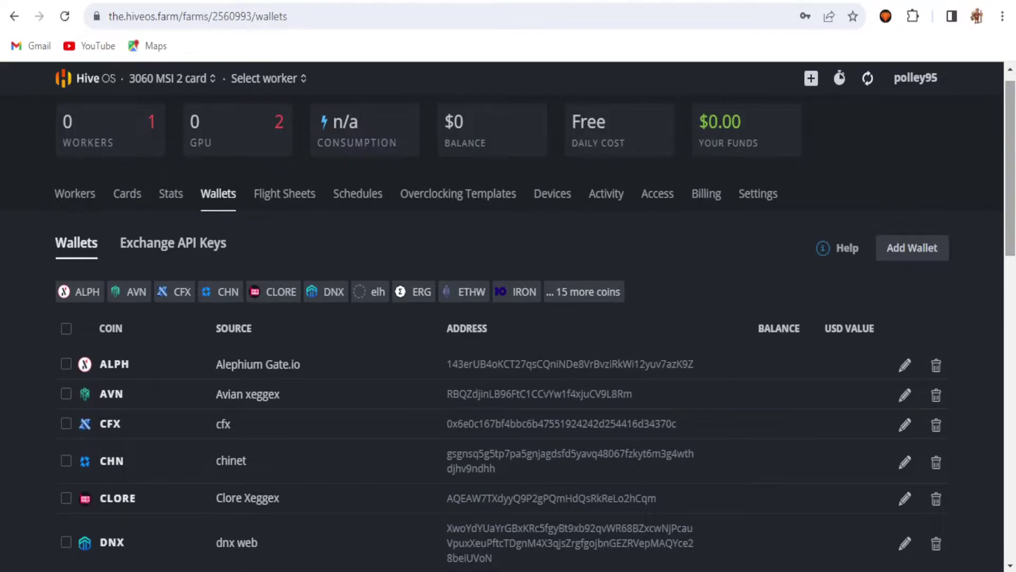
{"action": "left_click", "coordinate": [201, 141]}
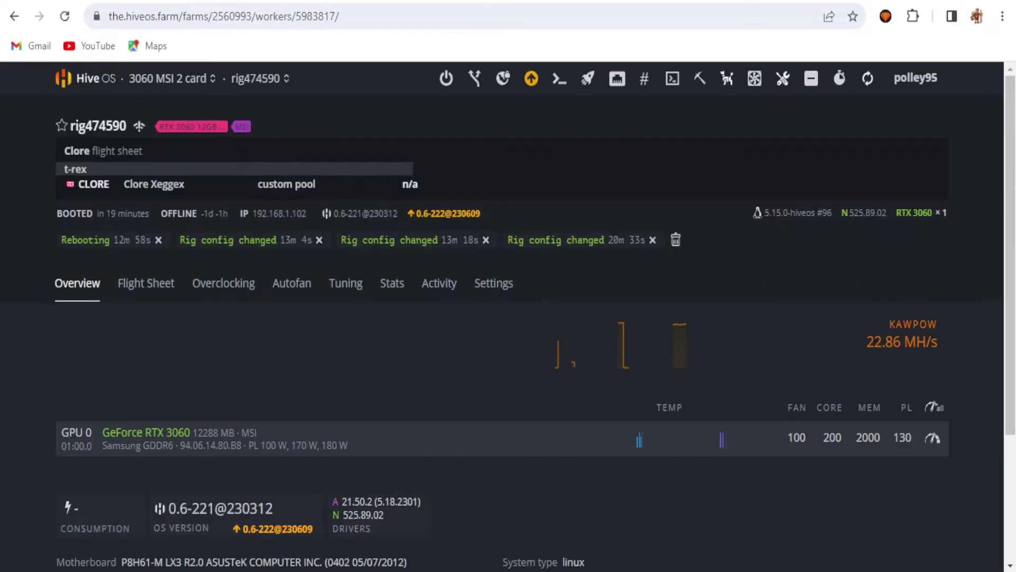